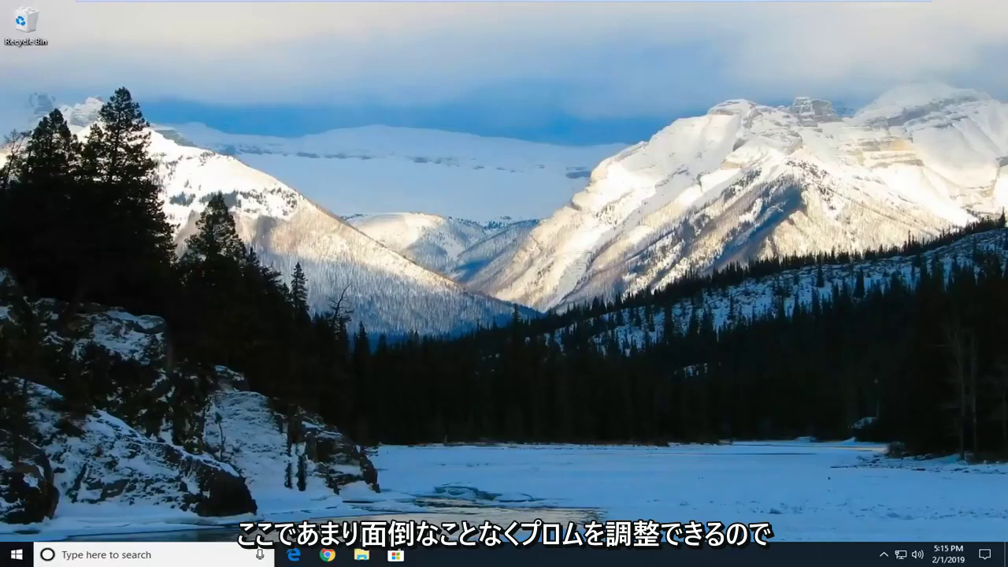
Search the Start menu for 'remote desktop connection' and launch Remote Desktop Connection
left_click(15, 554)
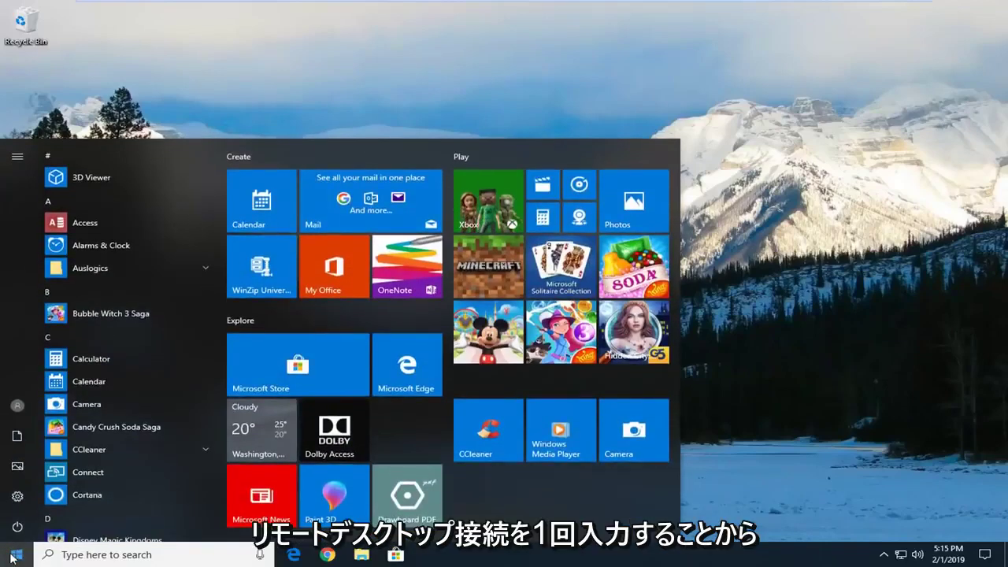
type("remot")
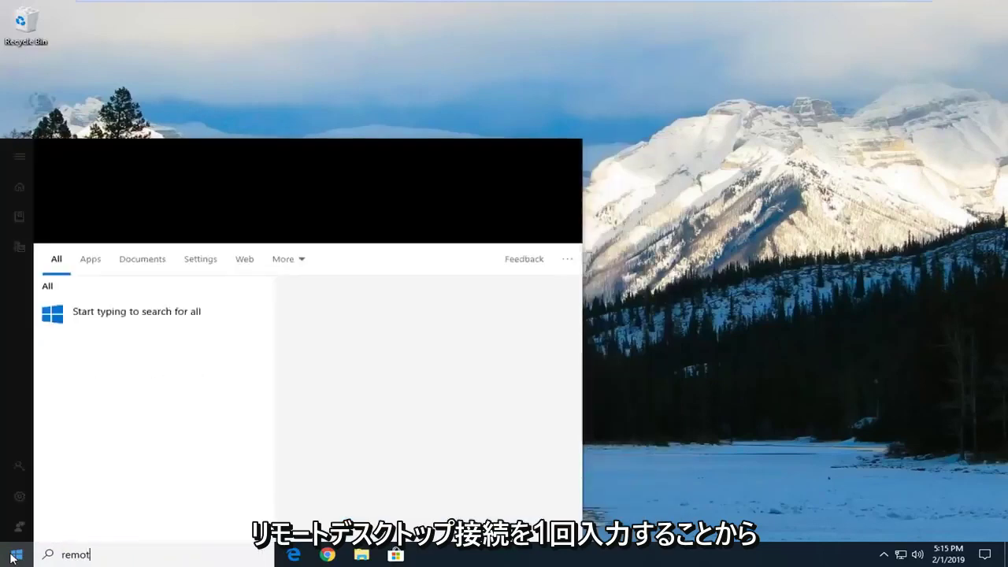
type("e desktop c")
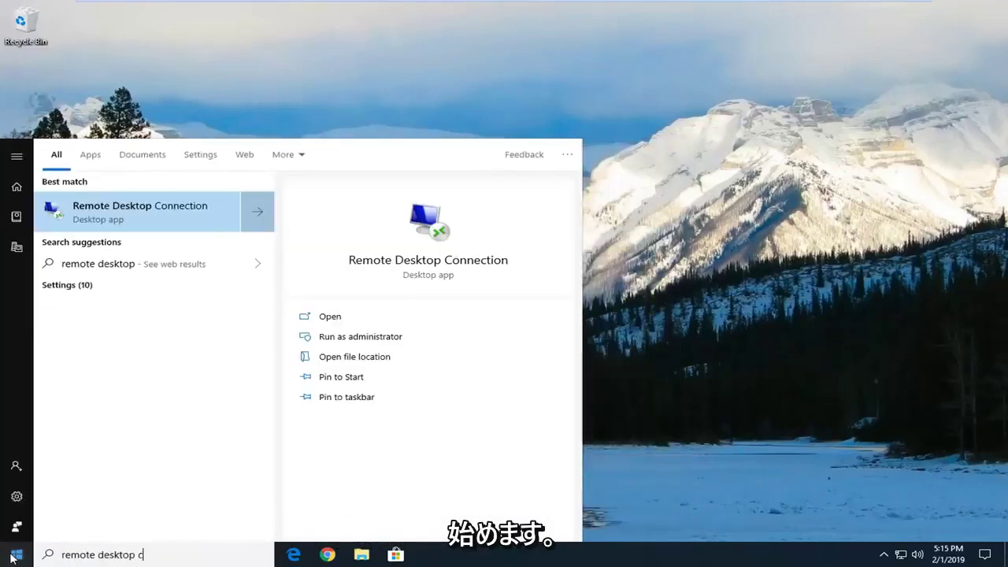
type("onnection")
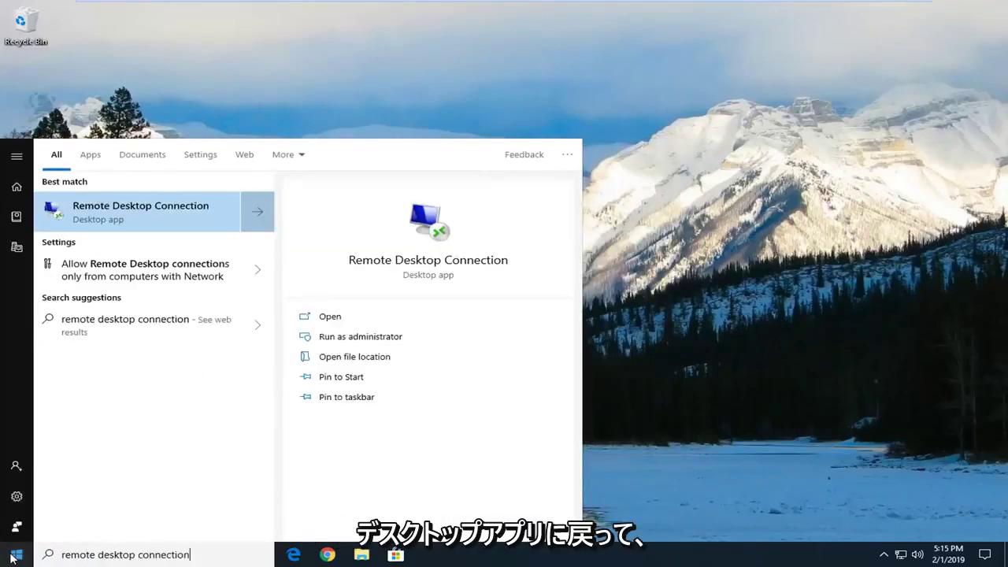
left_click(90, 215)
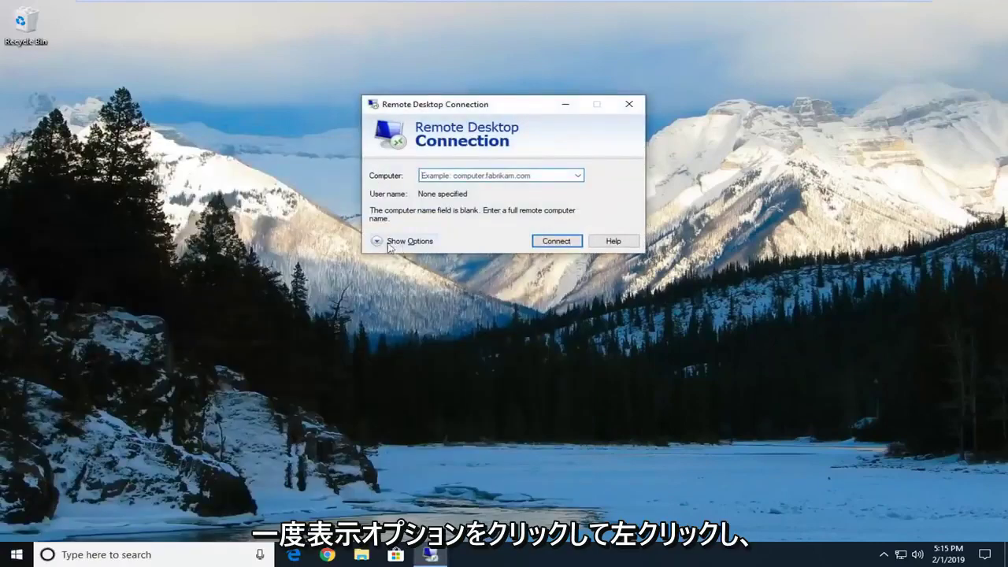
Show all options and toggle 'Reconnect if the connection is dropped' off and back on
left_click(407, 242)
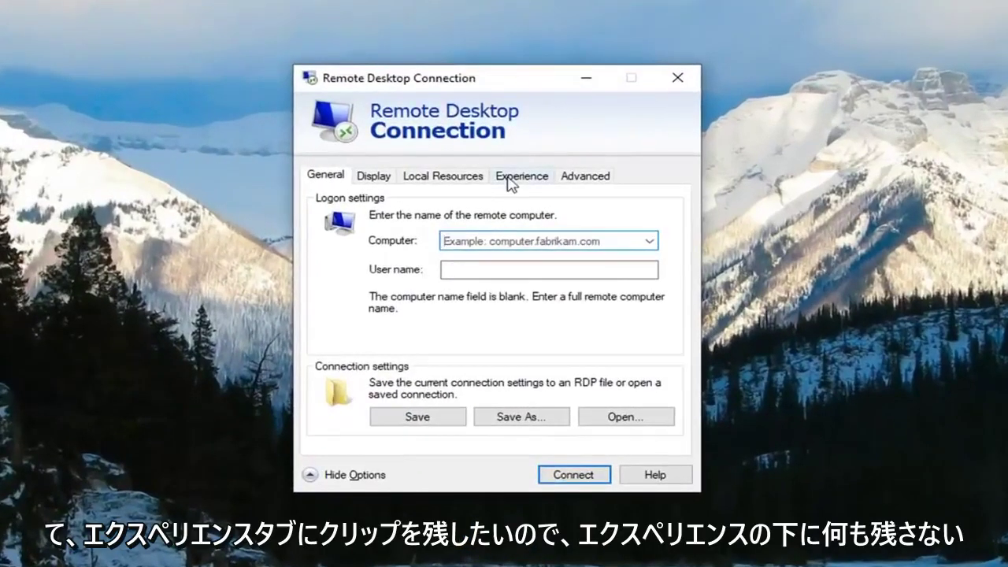
left_click(516, 172)
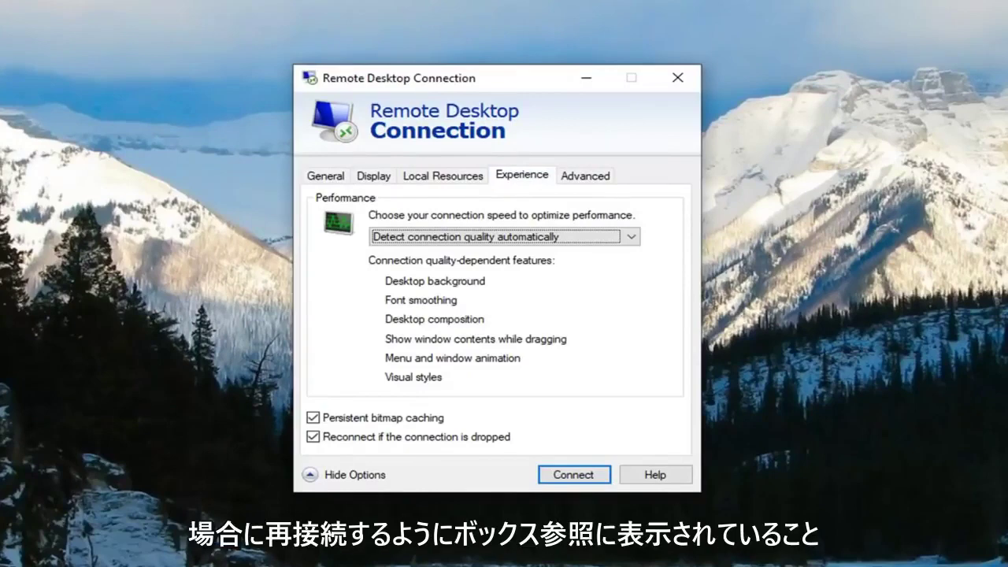
left_click(360, 440)
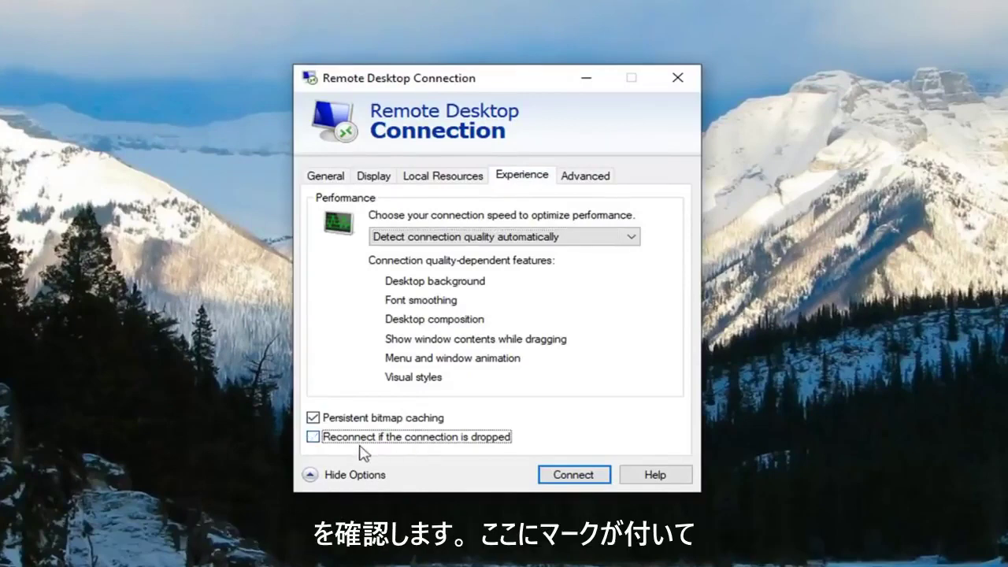
left_click(356, 442)
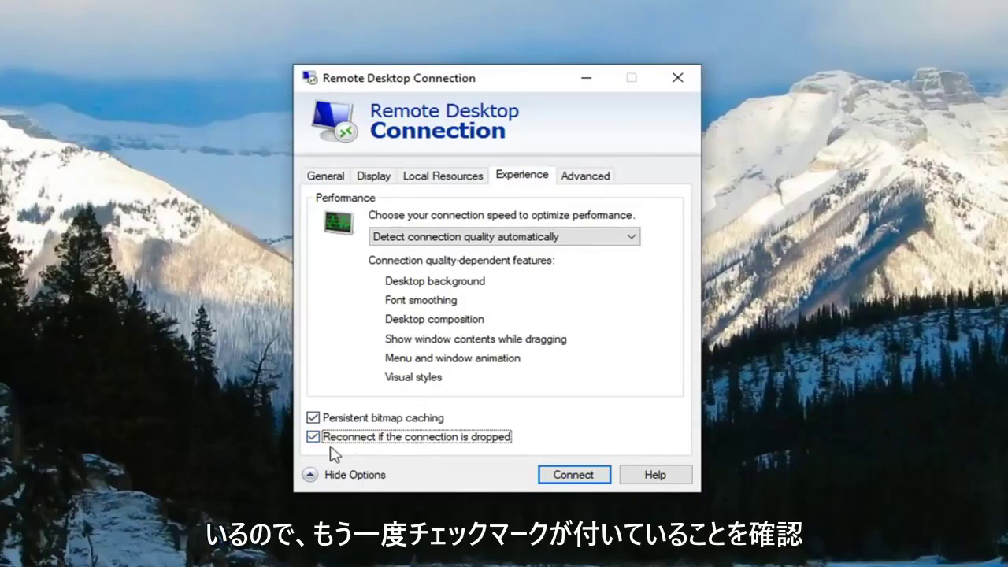
Try connecting with a blank computer name, dismiss the error, and revisit the General and Experience tabs
left_click(551, 479)
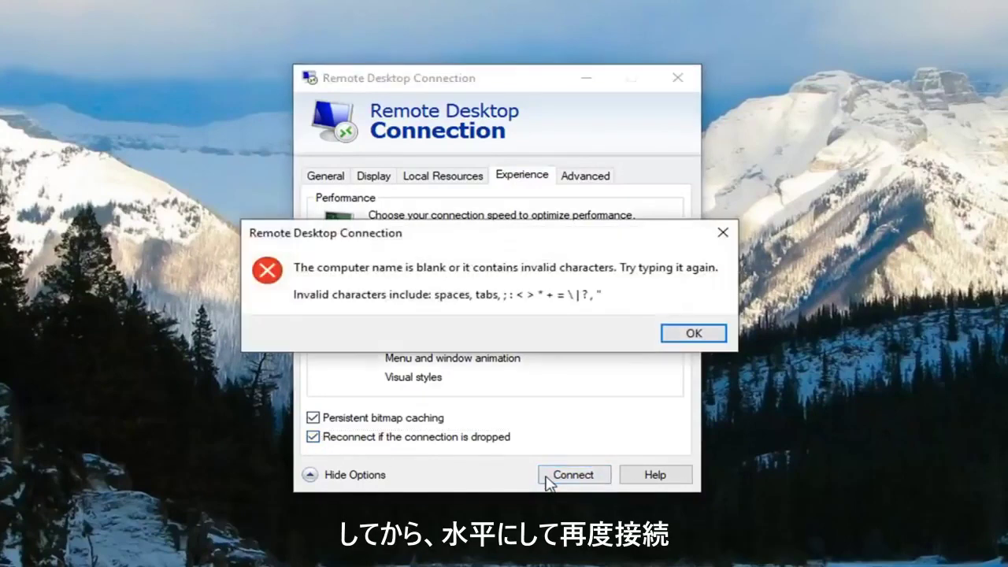
left_click(692, 334)
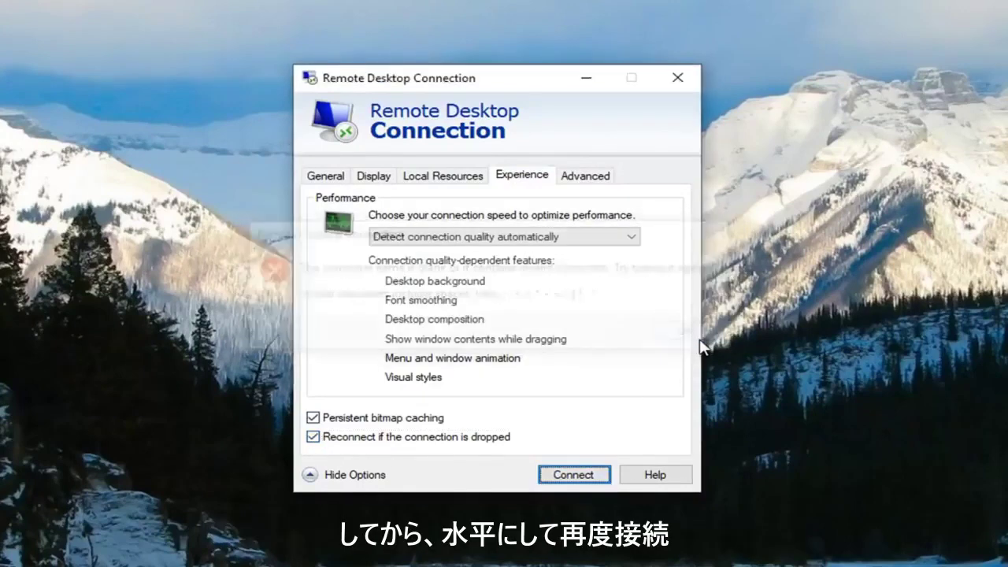
left_click(344, 175)
left_click(522, 176)
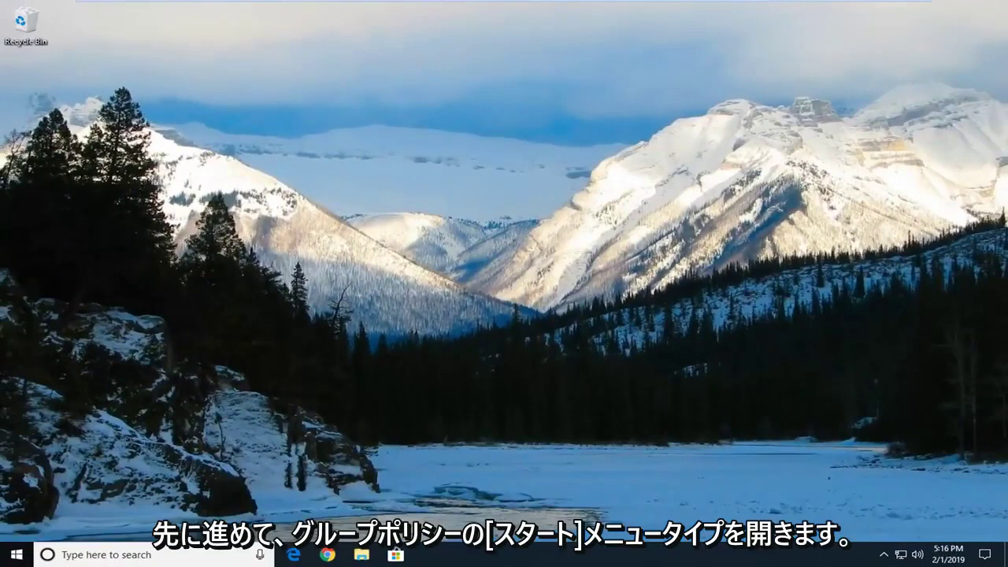
Search the Start menu for 'group policy' and open the Local Group Policy Editor
left_click(8, 556)
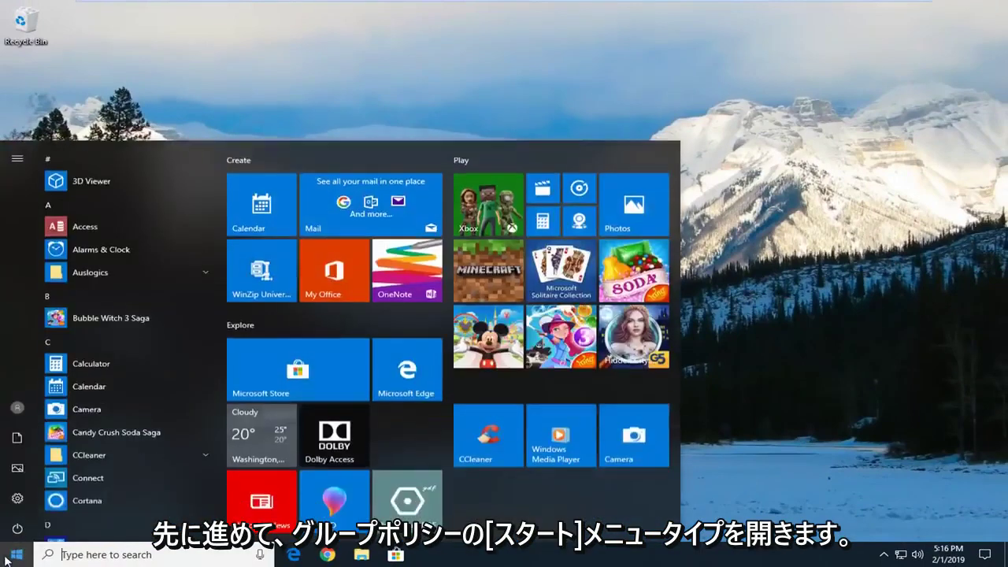
type("group policy")
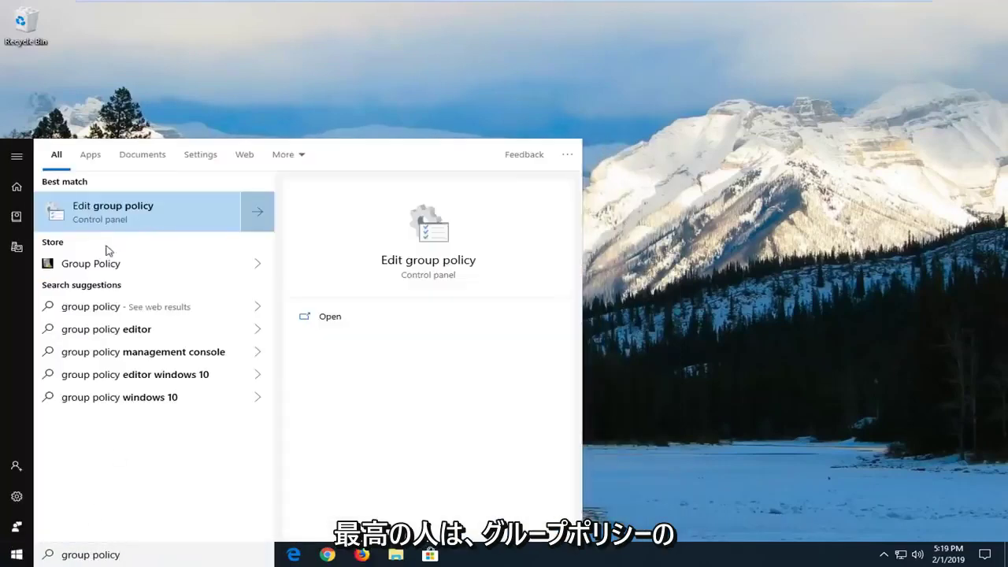
left_click(100, 212)
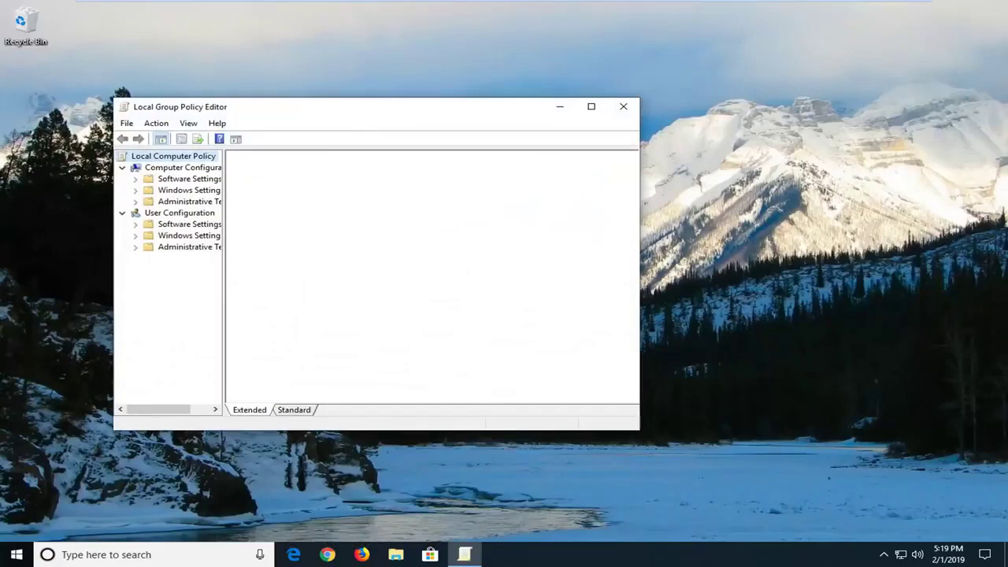
Move and enlarge the policy editor window and widen the folder tree pane
left_click_drag(340, 120, 432, 73)
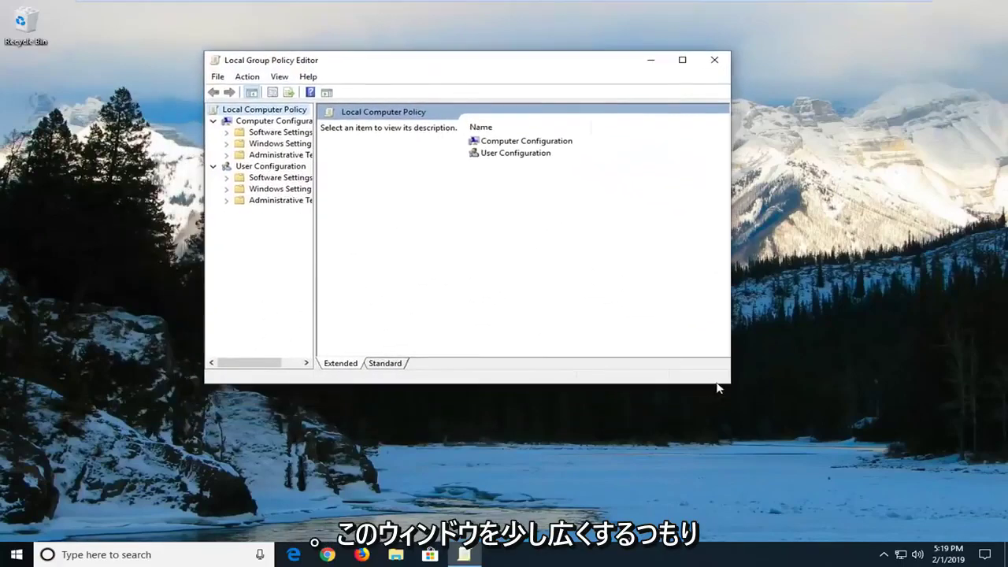
left_click_drag(727, 384, 870, 446)
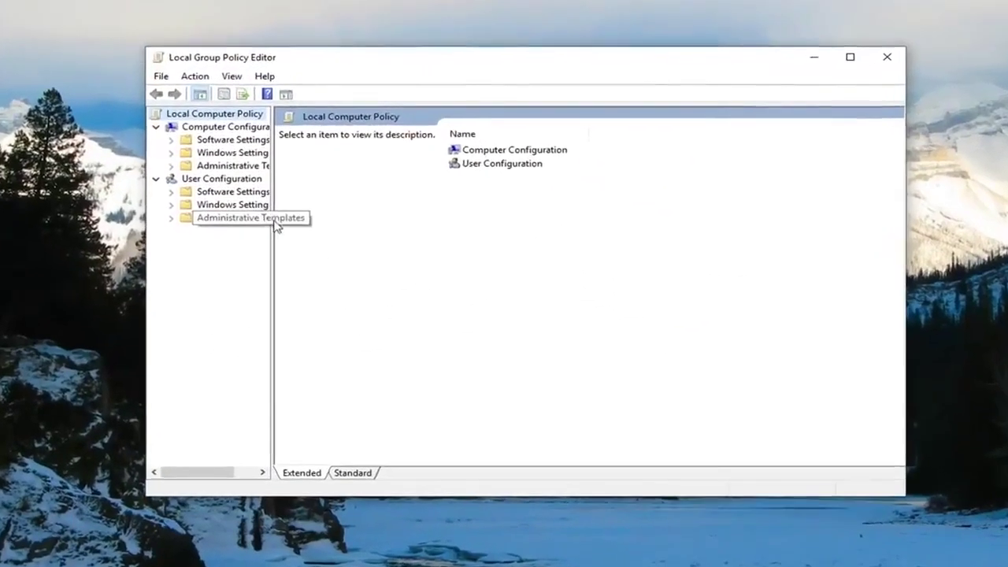
left_click_drag(261, 235, 409, 244)
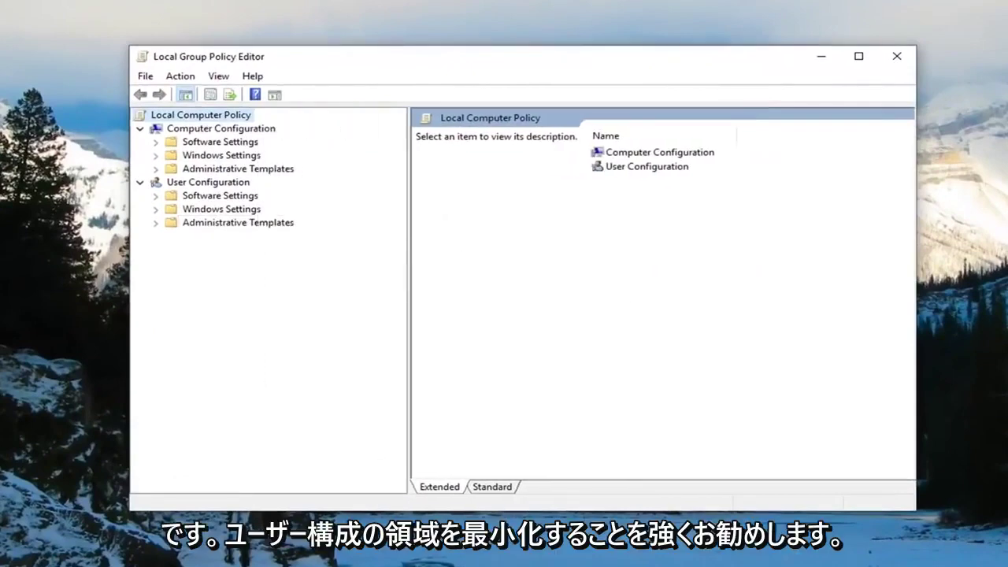
Expand and collapse User Configuration's subfolders repeatedly, leaving them collapsed
left_click(175, 183)
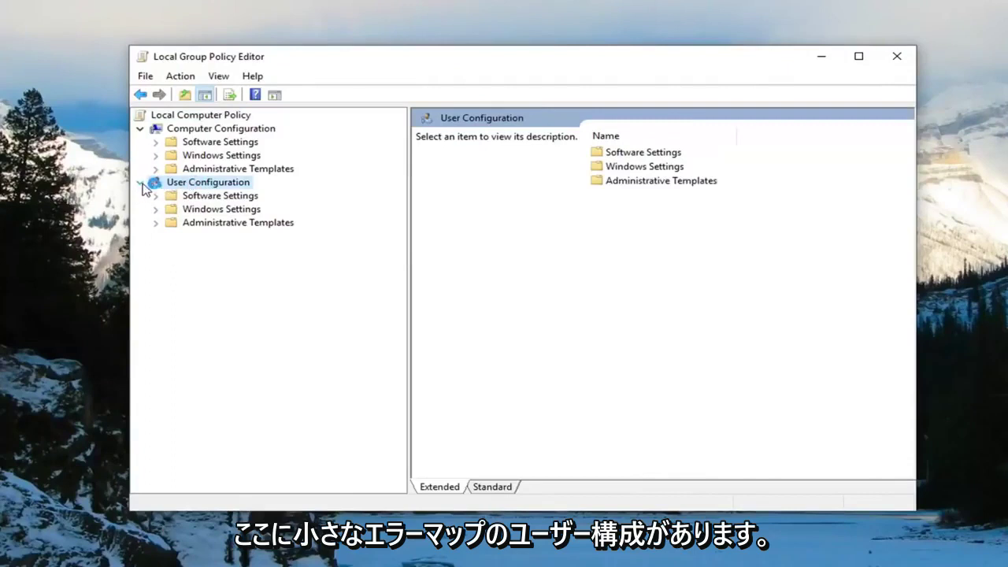
left_click(141, 184)
left_click(141, 184)
left_click(139, 182)
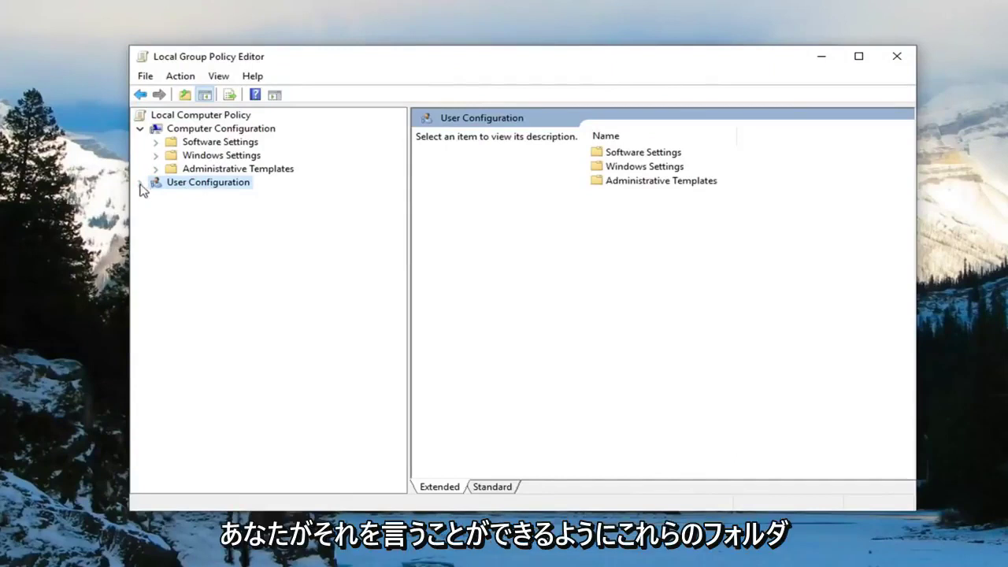
left_click(140, 184)
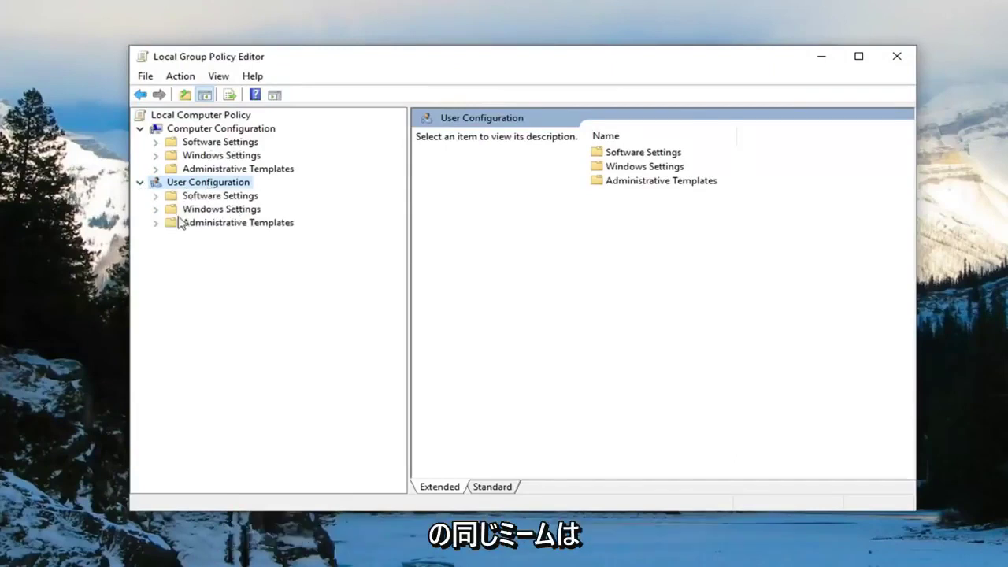
left_click(139, 182)
Drill down through Administrative Templates > Windows Components > Remote Desktop Services > Remote Desktop Session Host to Security
left_click(214, 130)
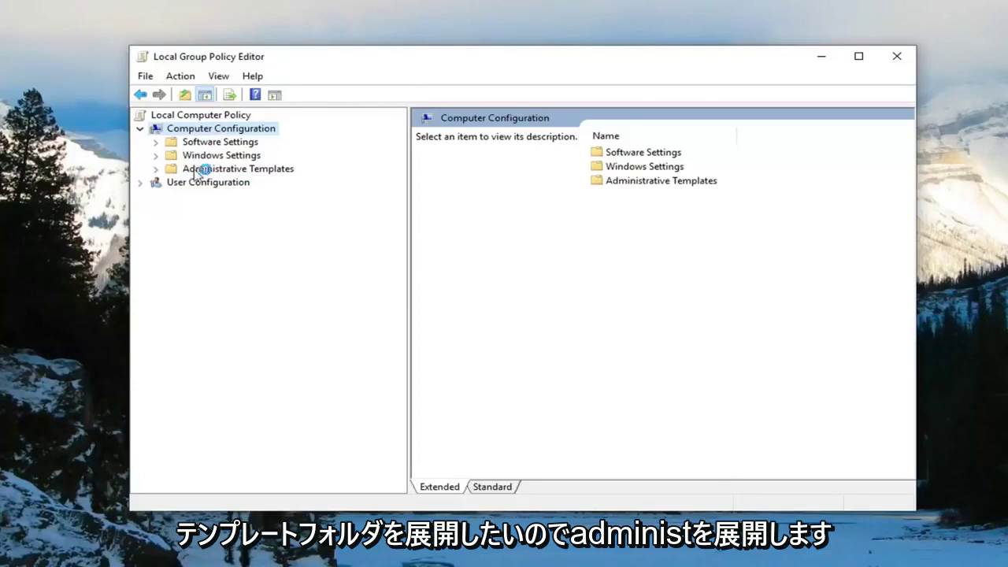
left_click(165, 169)
left_click(156, 169)
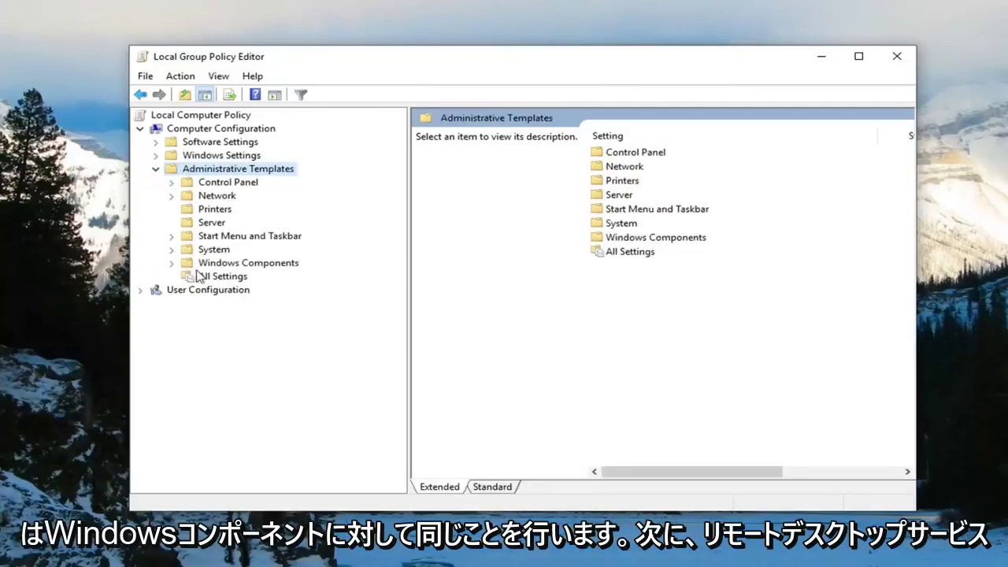
left_click(172, 263)
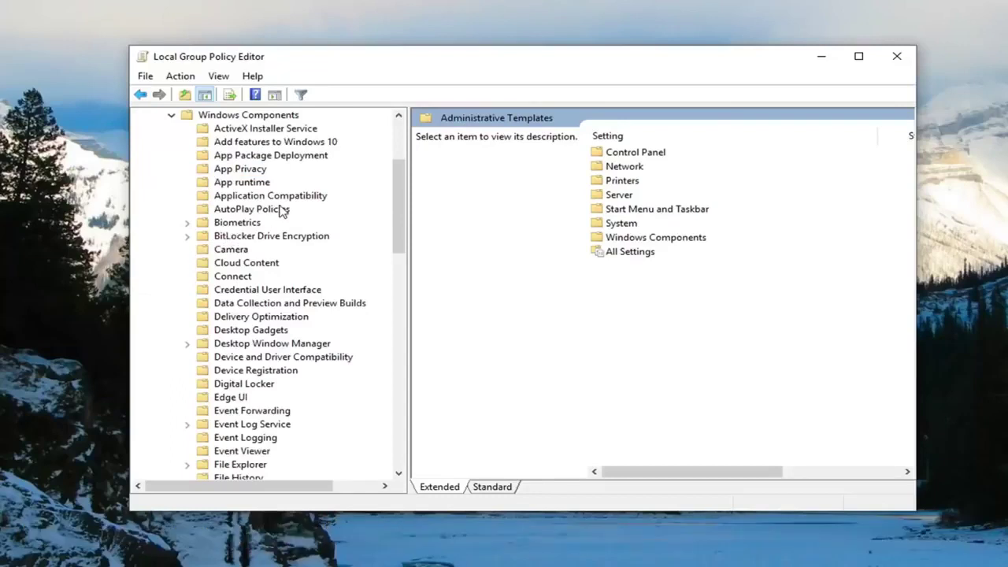
scroll(292, 310, "down", 12)
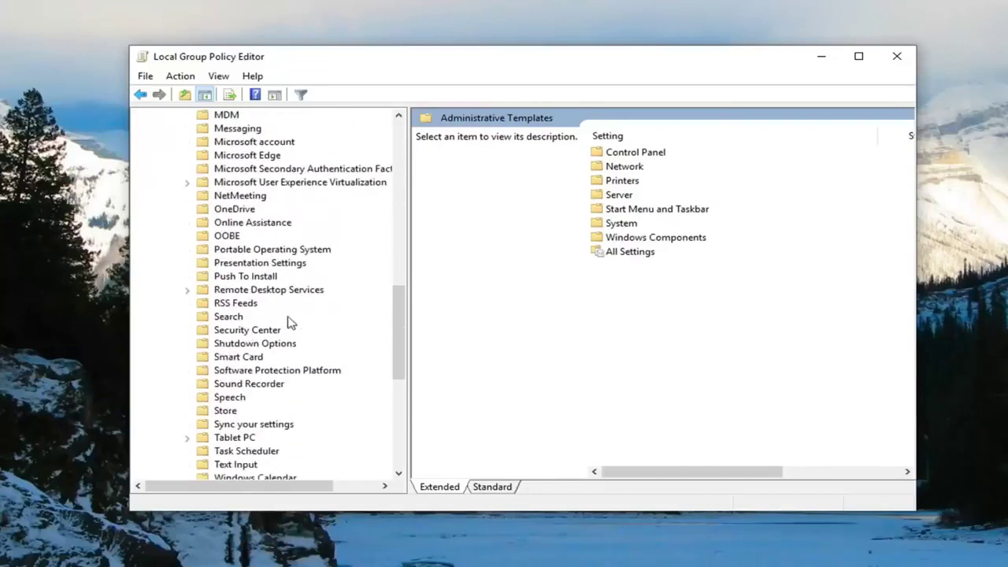
left_click(249, 295)
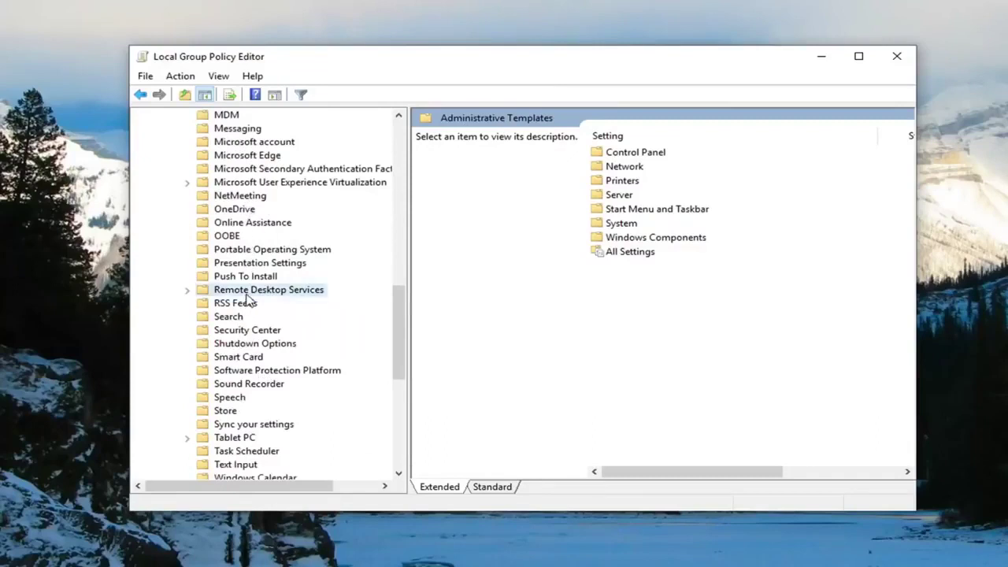
left_click(189, 291)
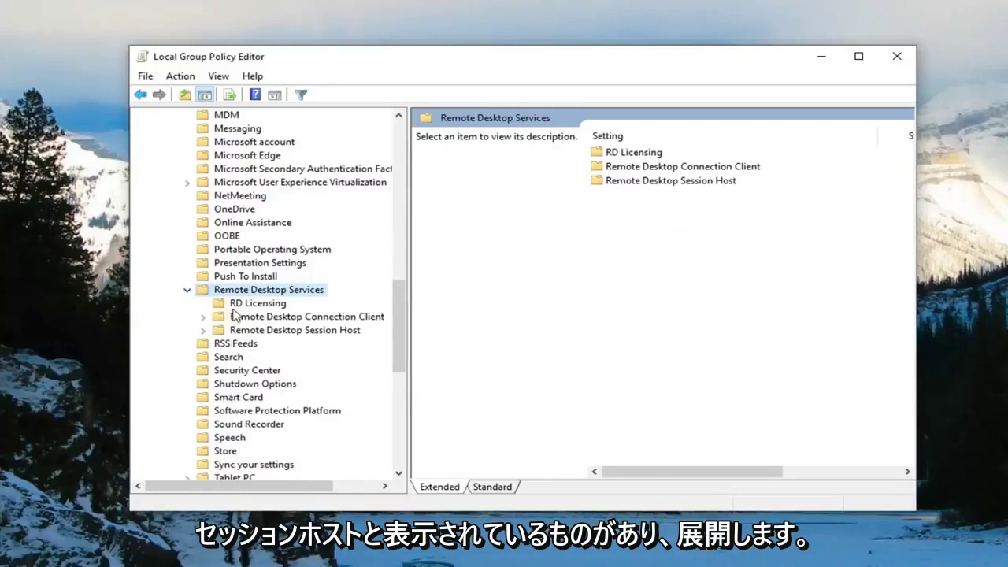
left_click(253, 330)
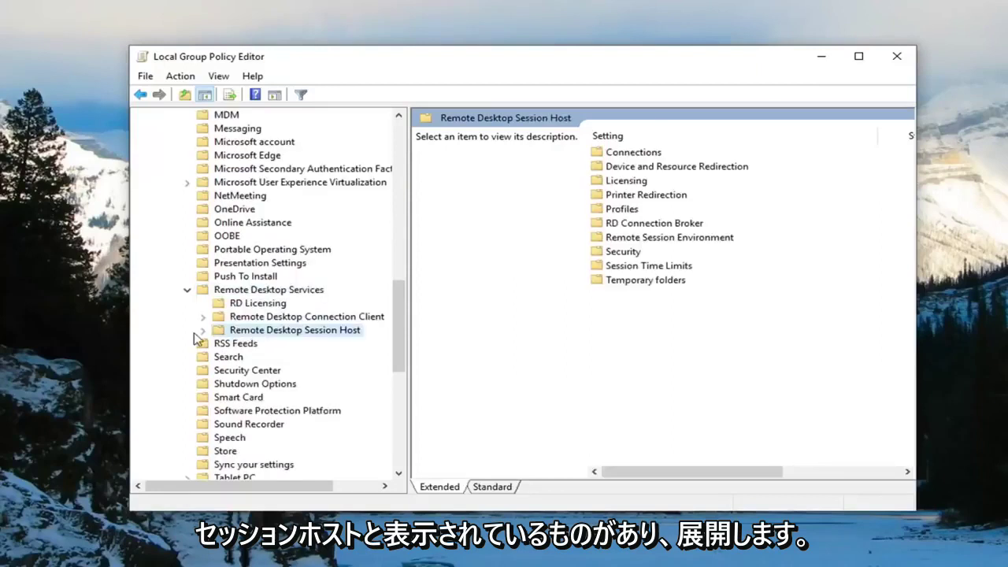
left_click(202, 330)
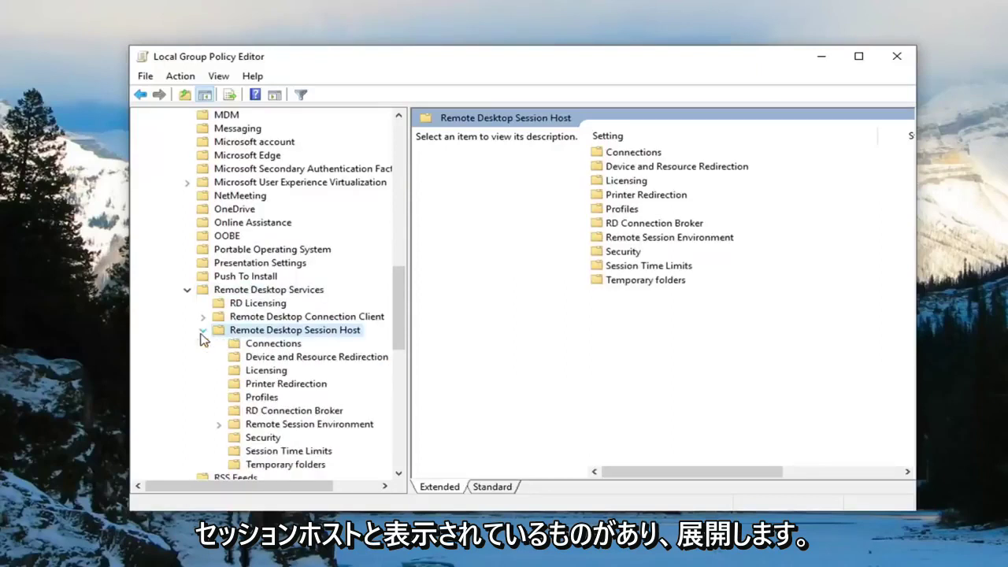
left_click(259, 440)
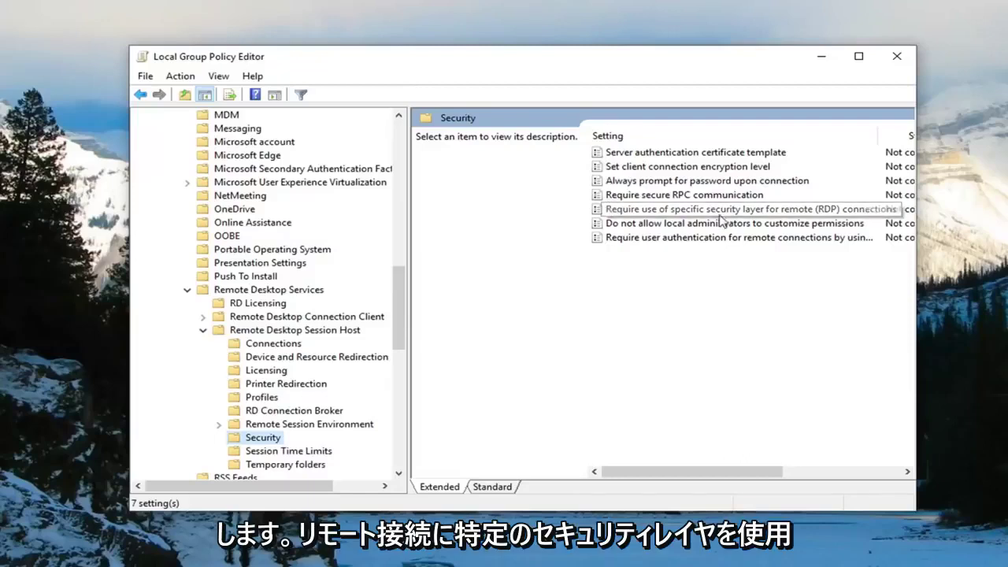
Enlarge the editor and open the 'Require use of specific security layer for remote (RDP) connections' policy
left_click(615, 210)
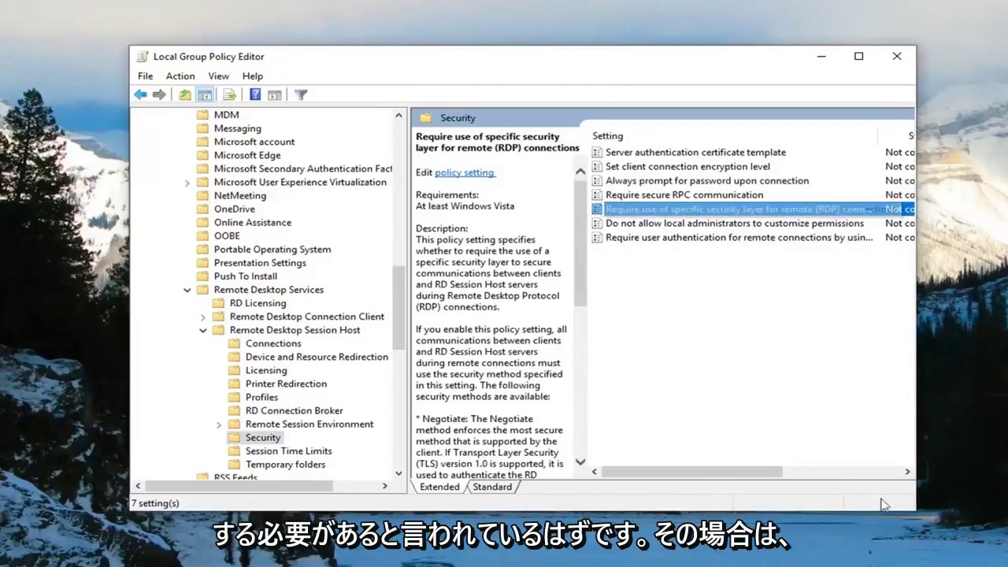
left_click_drag(915, 513, 1006, 555)
left_click_drag(739, 486, 763, 486)
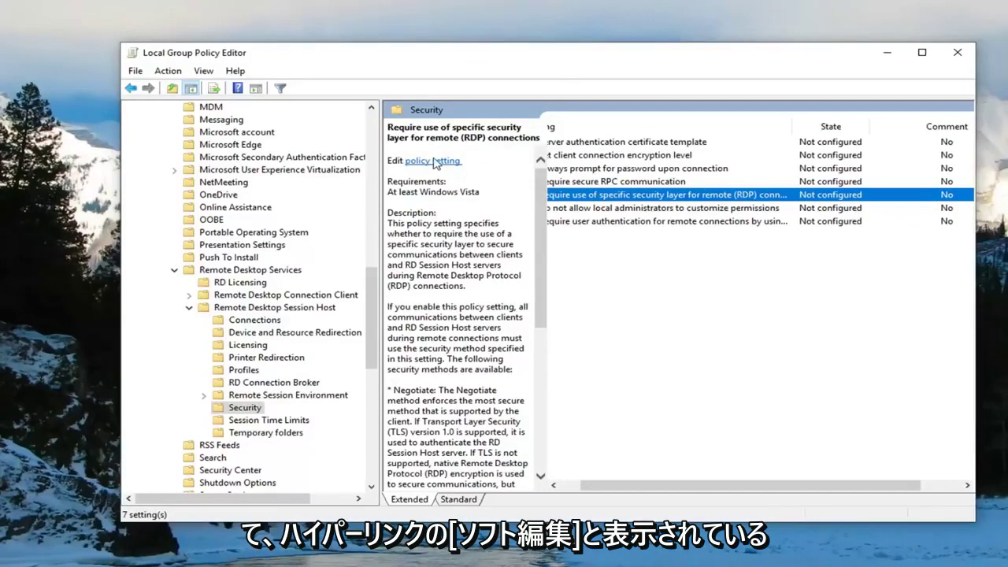
double_click(620, 193)
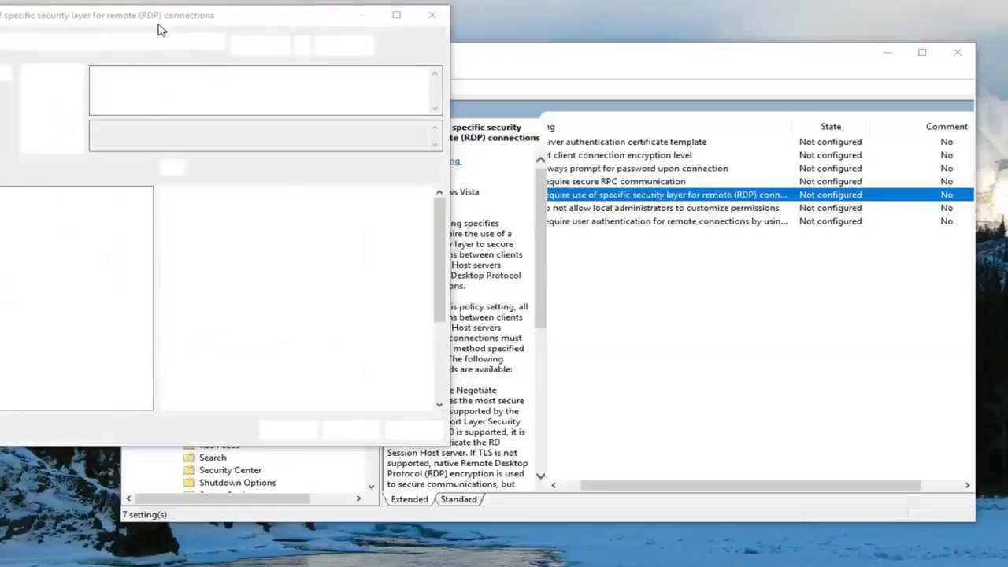
Enable the security layer policy with RDP as the Security Layer, apply, and close
mouse_move(225, 24)
left_mouse_down()
mouse_move(401, 39)
mouse_move(473, 71)
left_mouse_up()
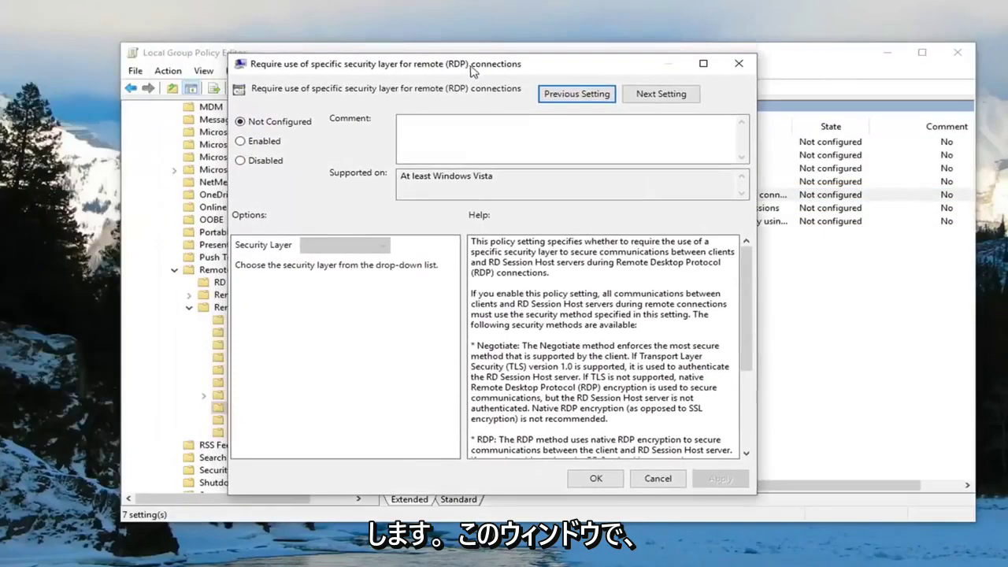
left_click(254, 146)
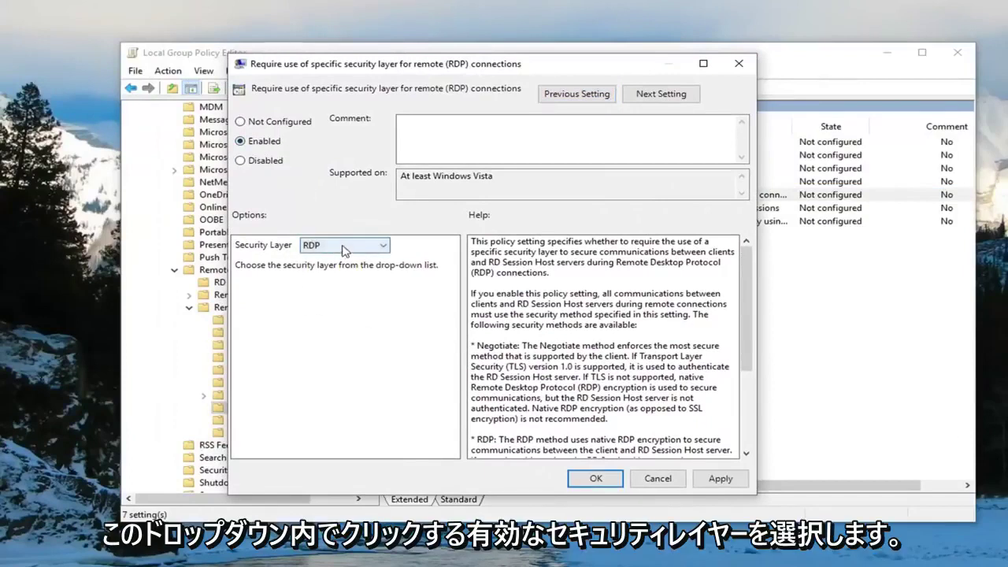
left_click(342, 247)
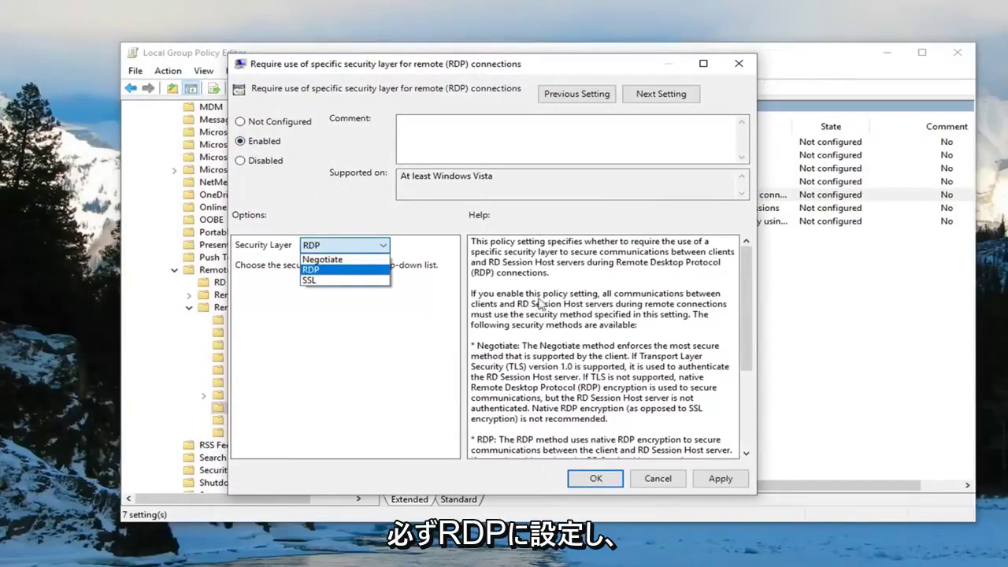
left_click(312, 270)
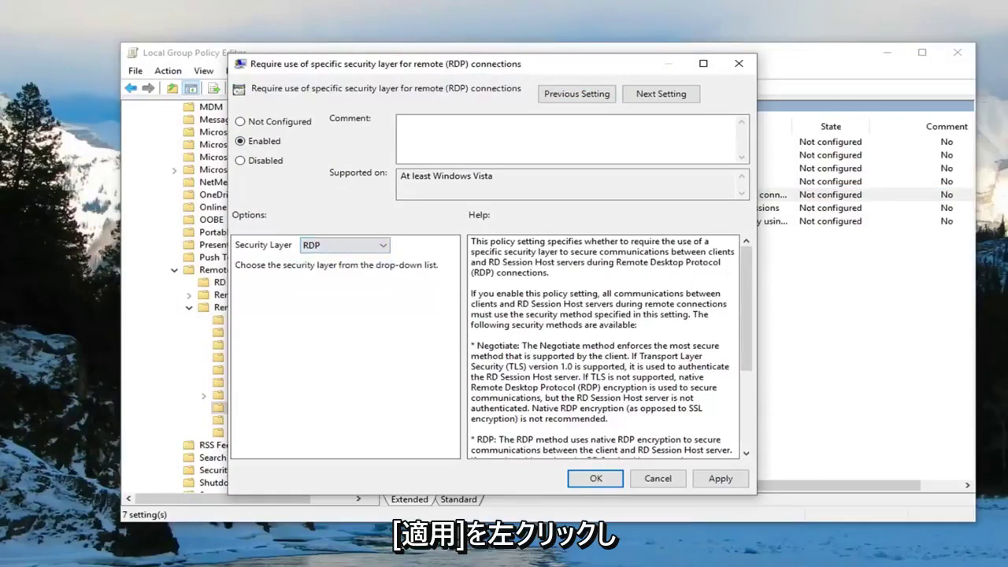
left_click(718, 479)
left_click(594, 478)
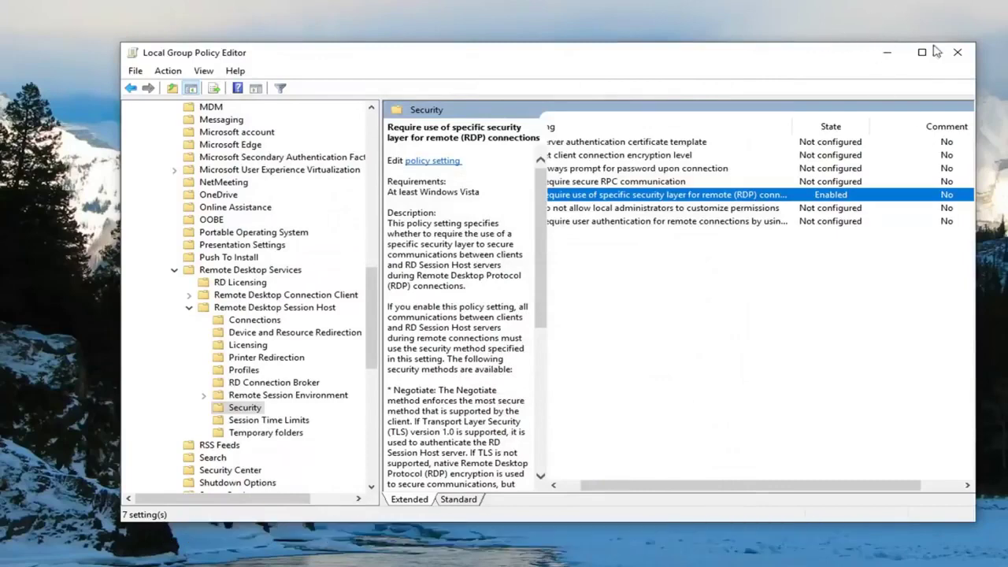
Close the Group Policy Editor and open the System control panel page by searching 'system'
left_click(957, 52)
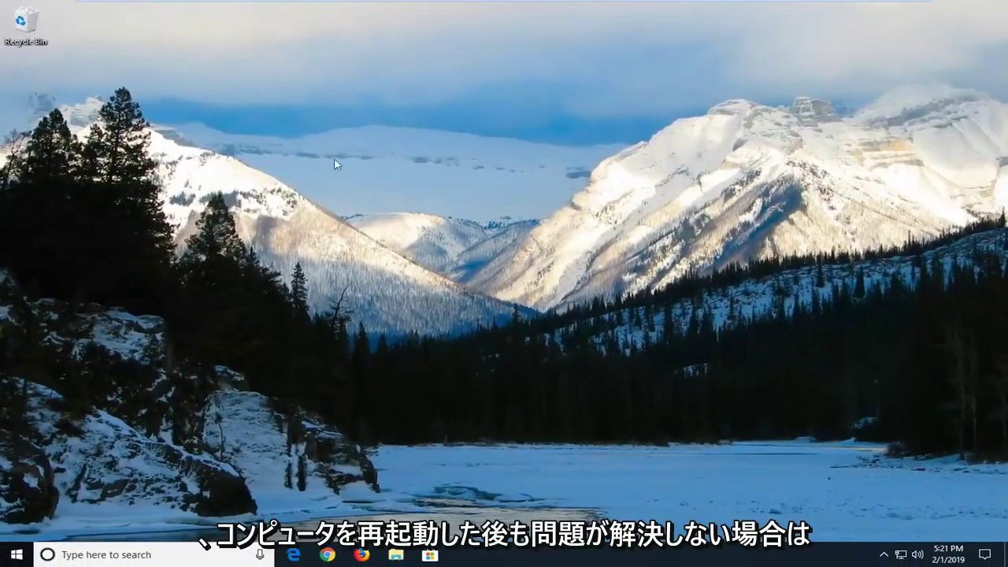
left_click(15, 553)
type("s")
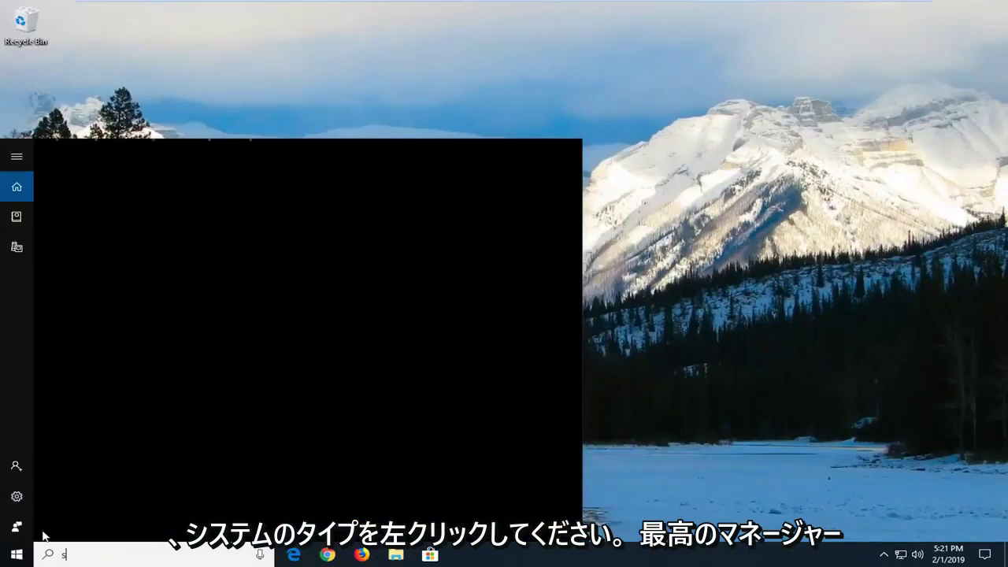
type("ystem")
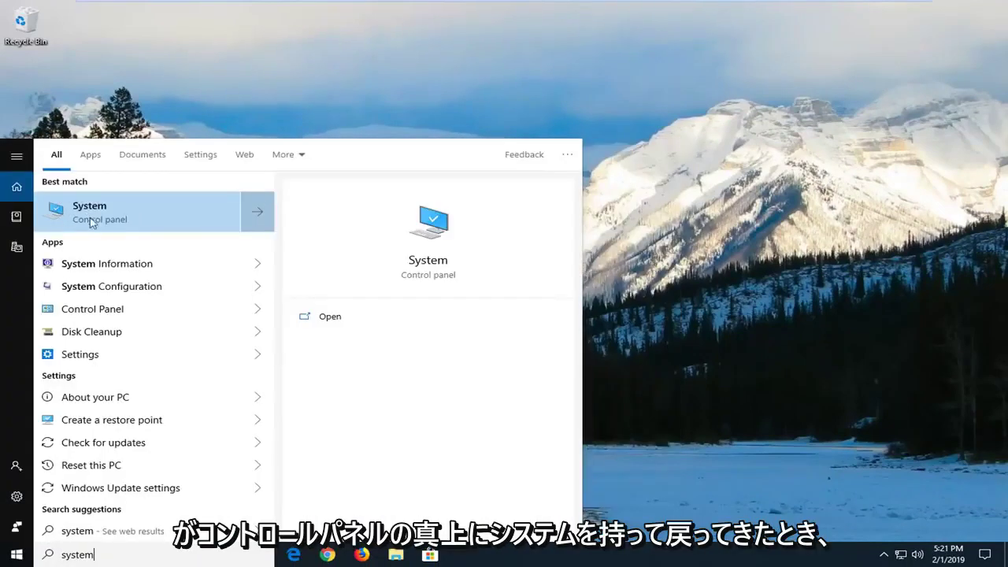
left_click(144, 226)
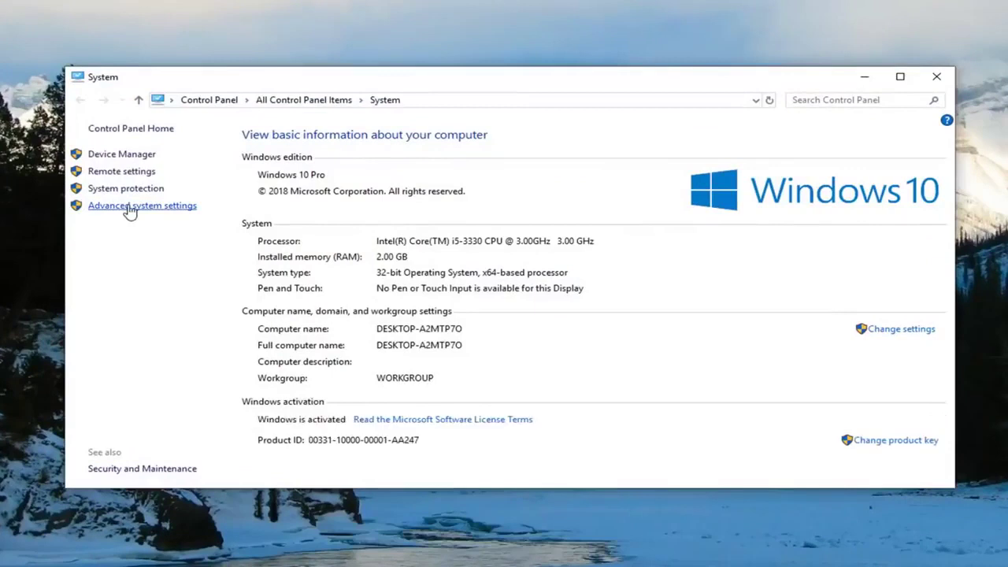
In System Properties' Remote tab, allow remote connections, uncheck Network Level Authentication, and apply
left_click(130, 207)
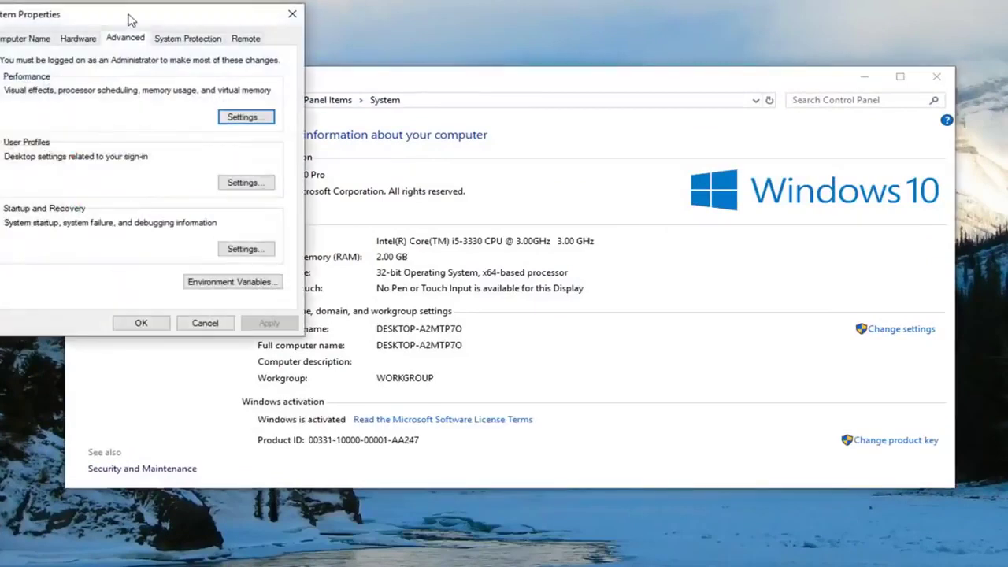
left_click_drag(131, 18, 479, 103)
left_click(594, 126)
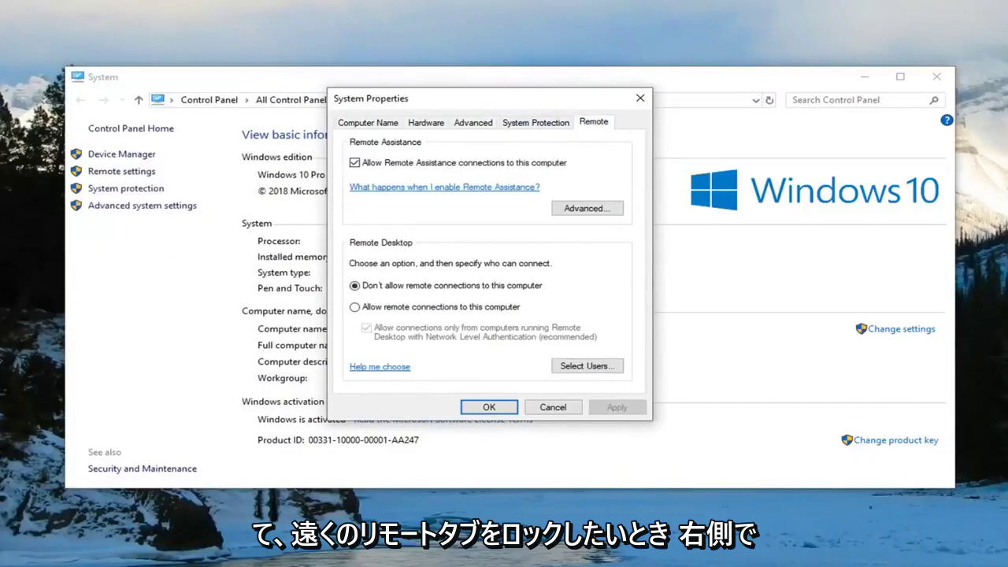
left_click(370, 308)
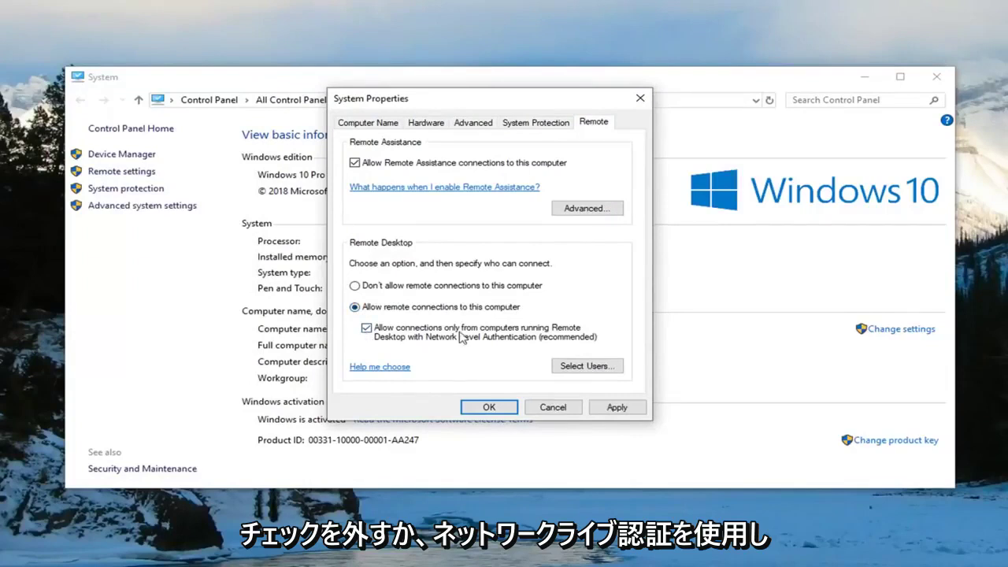
left_click(411, 338)
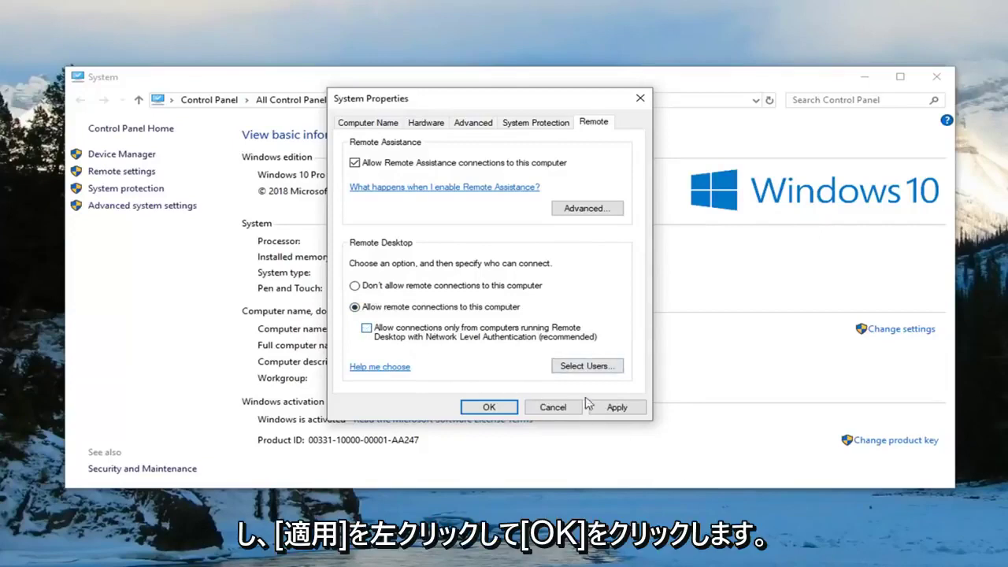
left_click(615, 407)
left_click(493, 409)
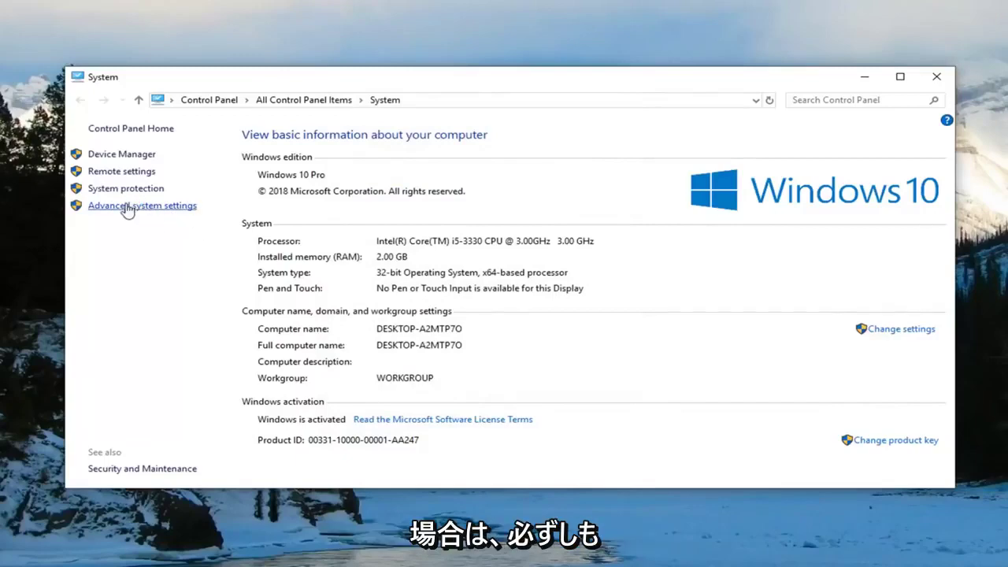
Reopen System Properties' Remote tab, recheck the Network Level Authentication requirement, and apply
left_click(125, 205)
left_click_drag(180, 45, 534, 117)
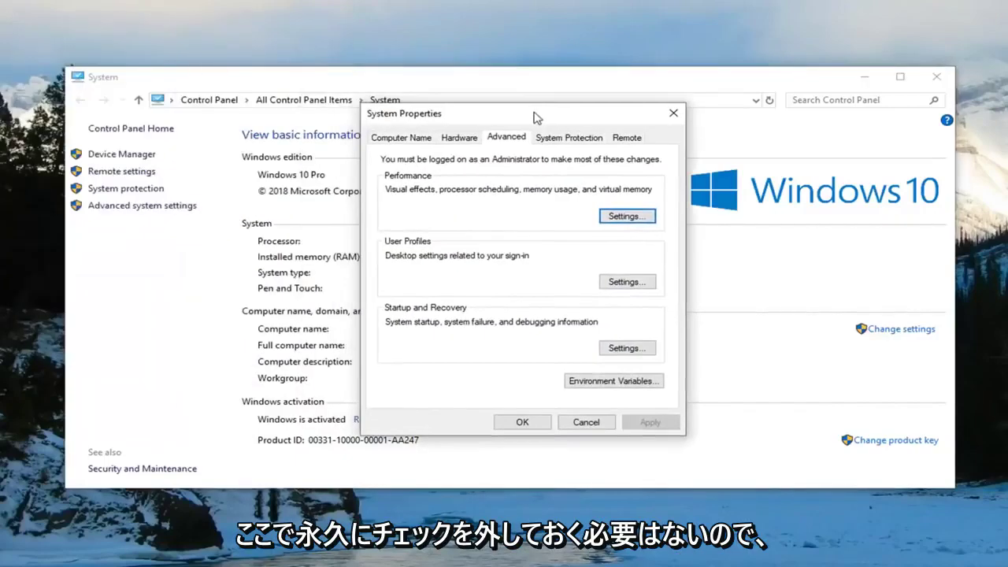
left_click(626, 136)
left_click(401, 345)
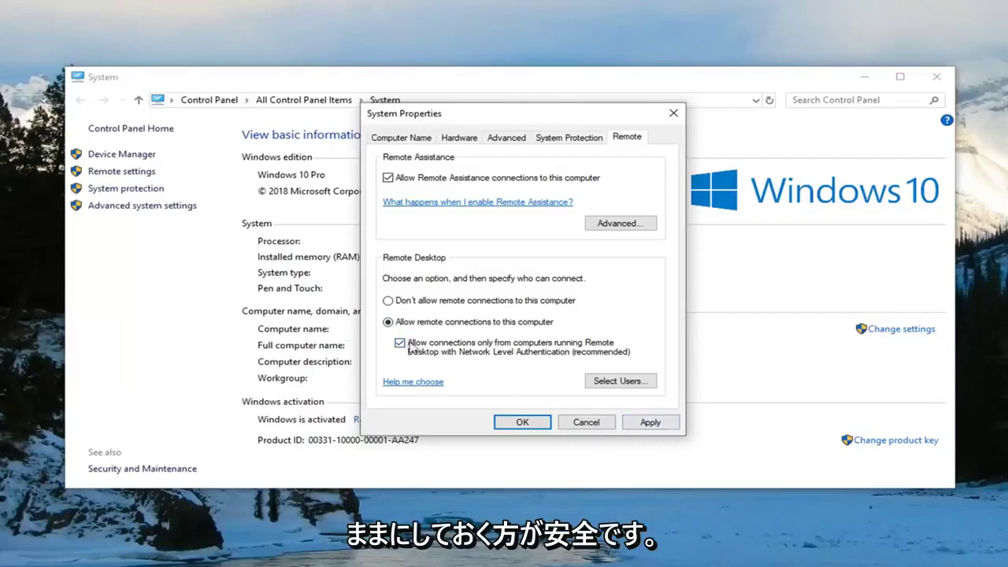
left_click(640, 422)
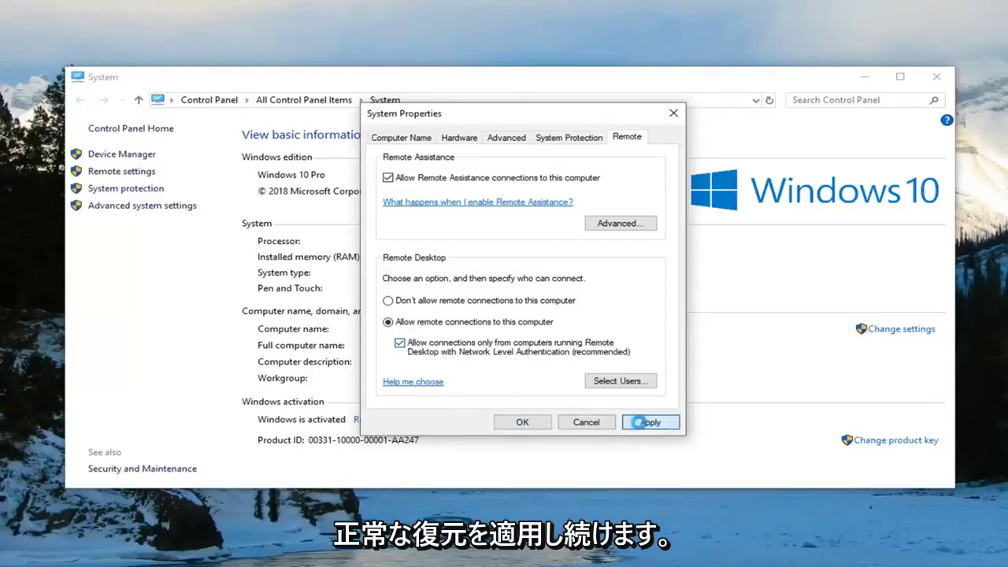
left_click(522, 422)
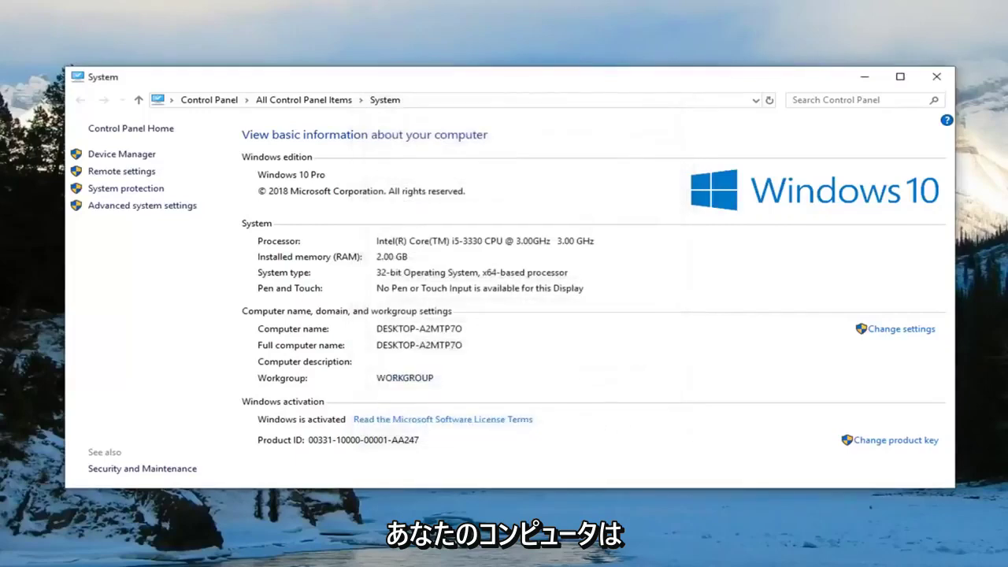